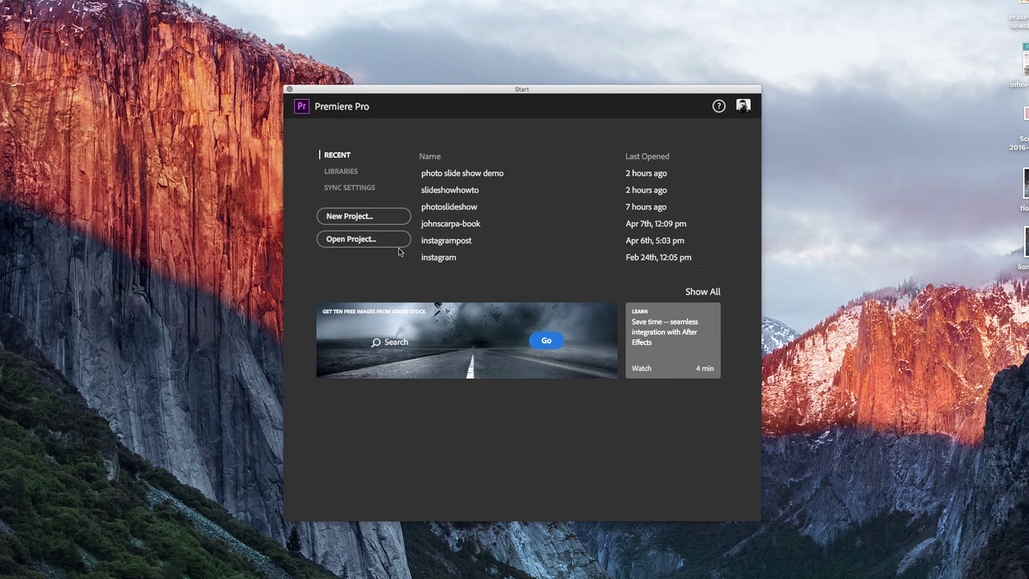
# - Create the slideshow project with an empty 25.00 fps Sequence 01
pyautogui.click(366, 216)
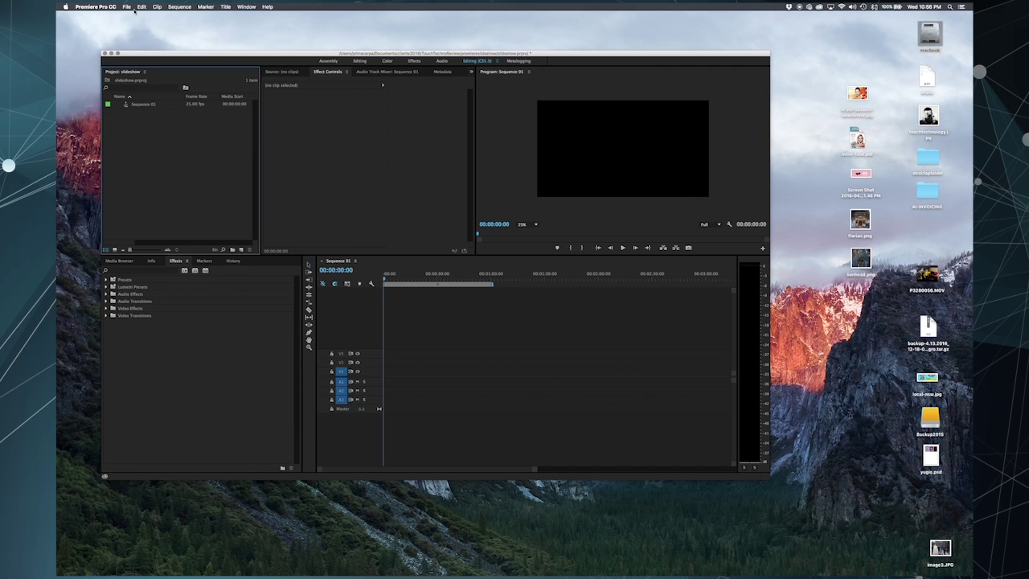
# - Import the photos folder from premiereslideshow into the project as a photos bin
pyautogui.click(127, 7)
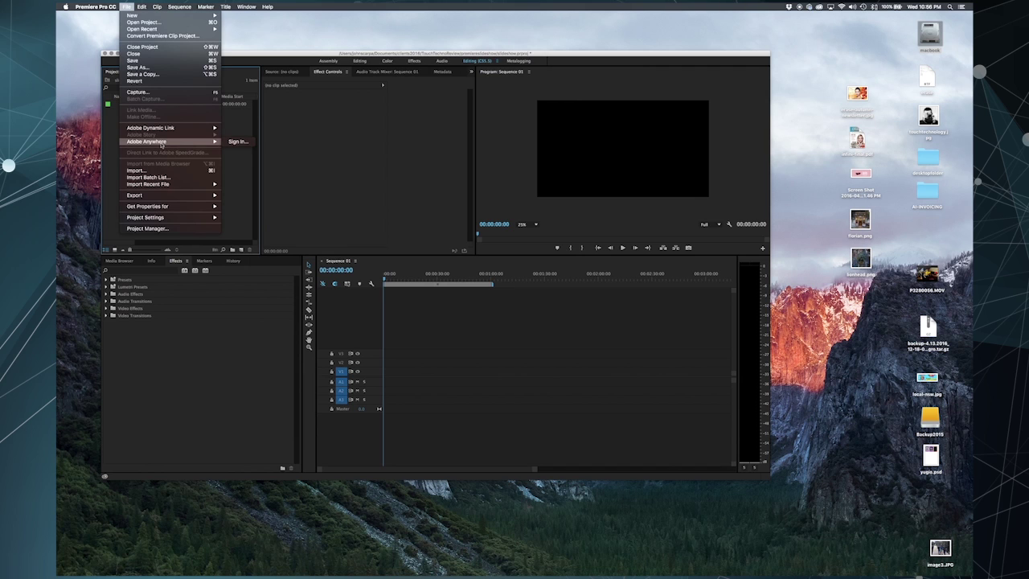
pyautogui.click(150, 171)
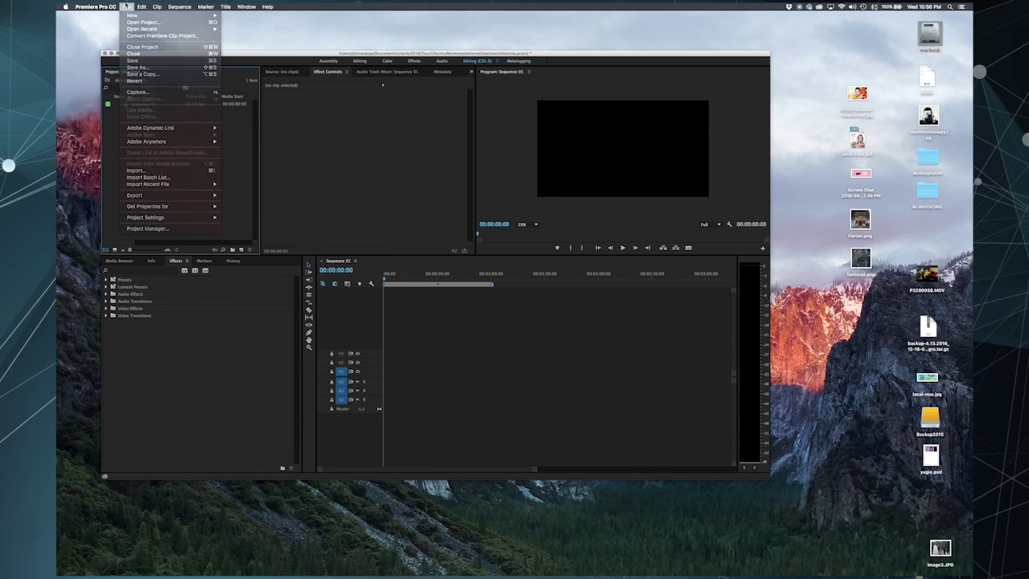
pyautogui.click(126, 5)
pyautogui.press('super+i')
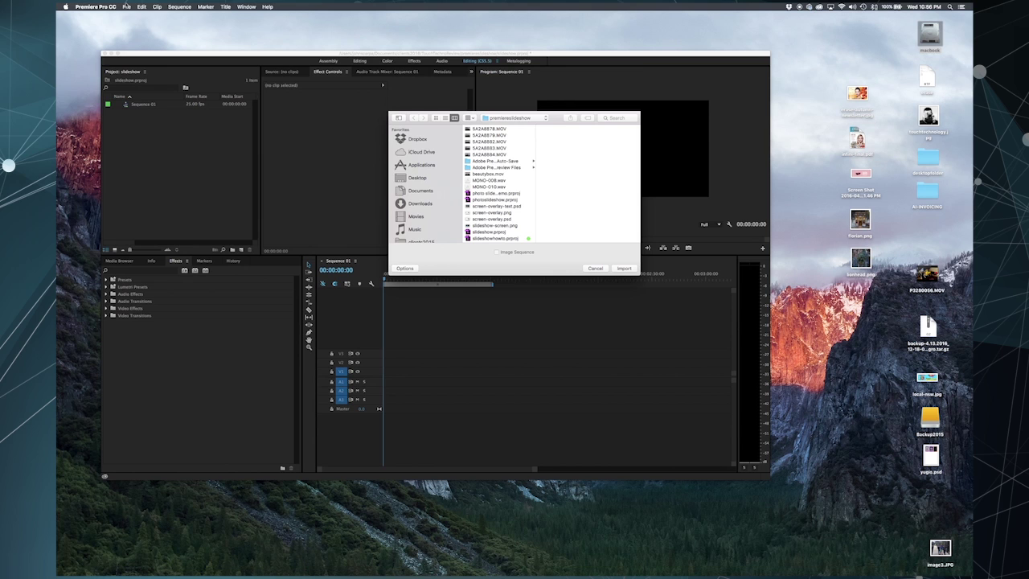
pyautogui.scroll(-5, 507, 194)
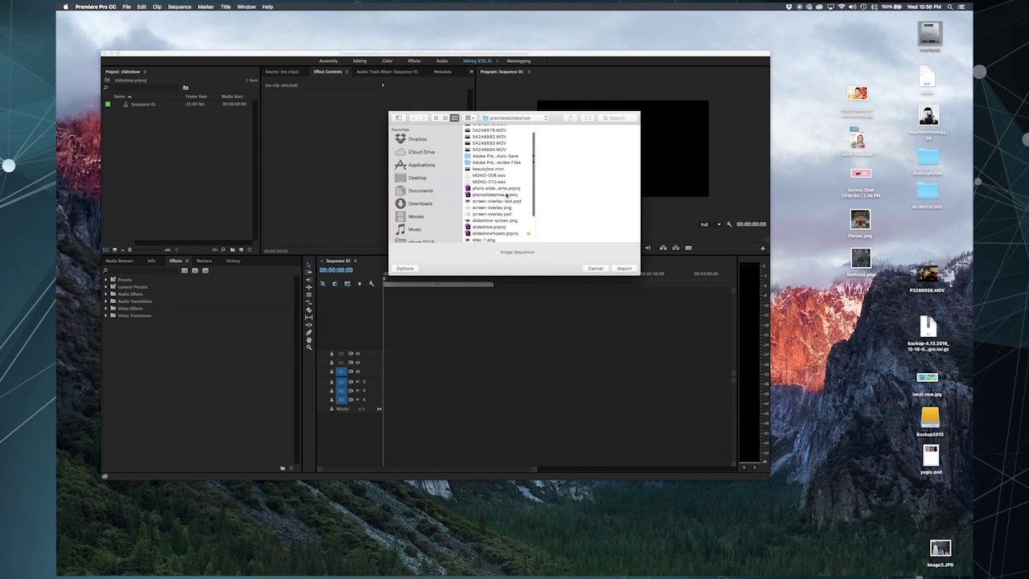
pyautogui.scroll(5, 507, 194)
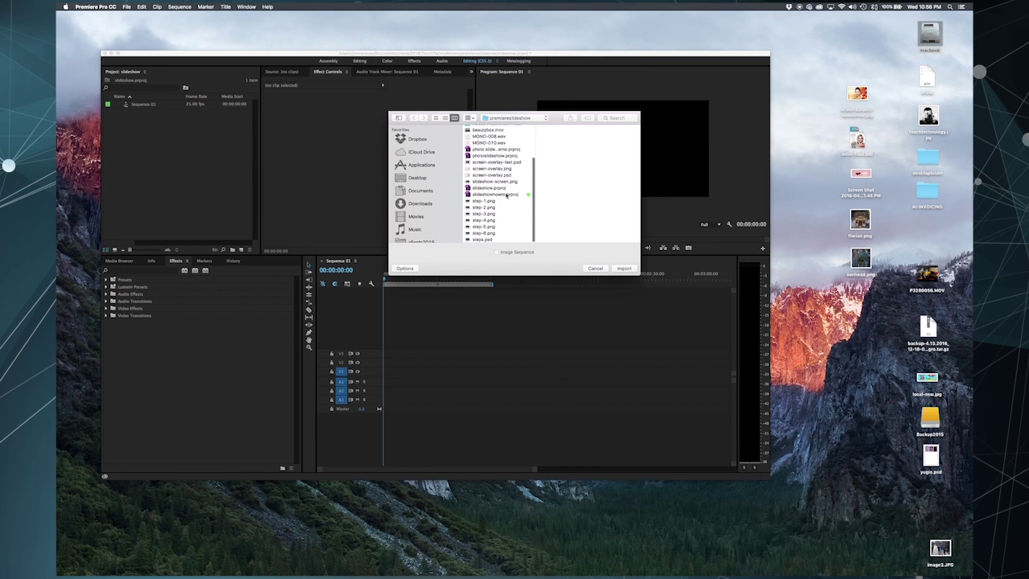
pyautogui.scroll(2, 506, 193)
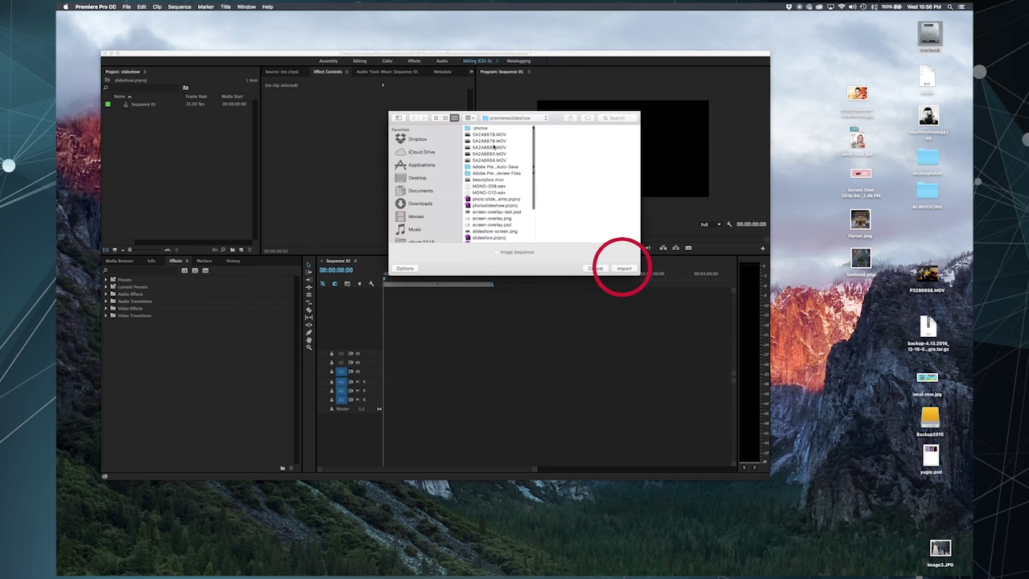
pyautogui.click(478, 129)
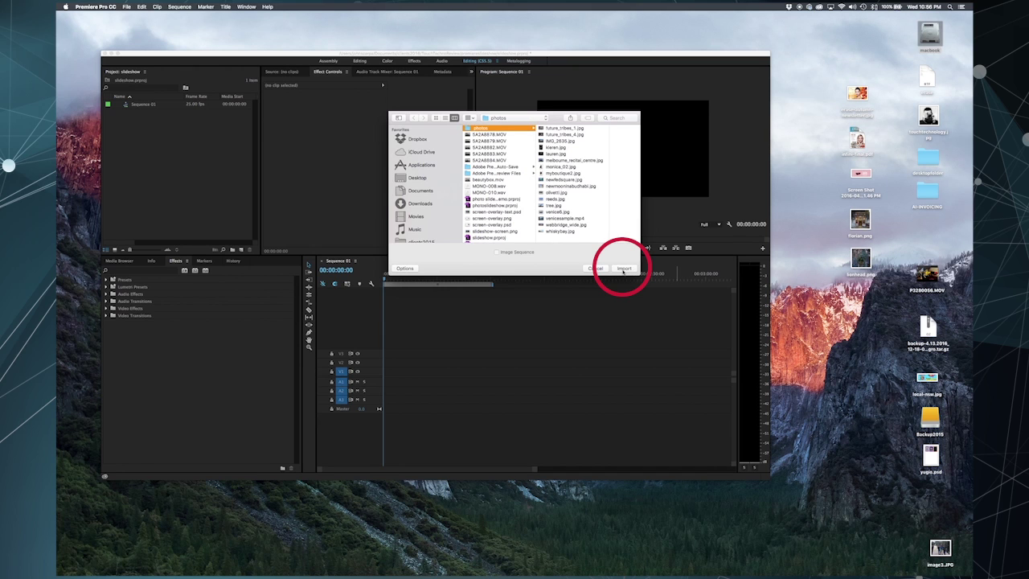
pyautogui.click(623, 268)
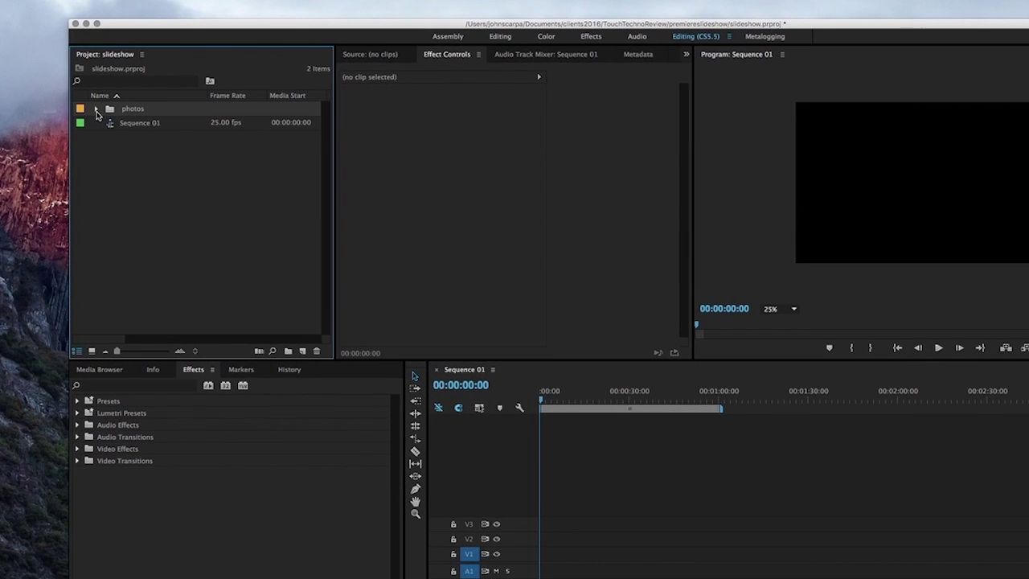
# - Expand the photos bin and scroll through its 17 imported files
pyautogui.click(95, 110)
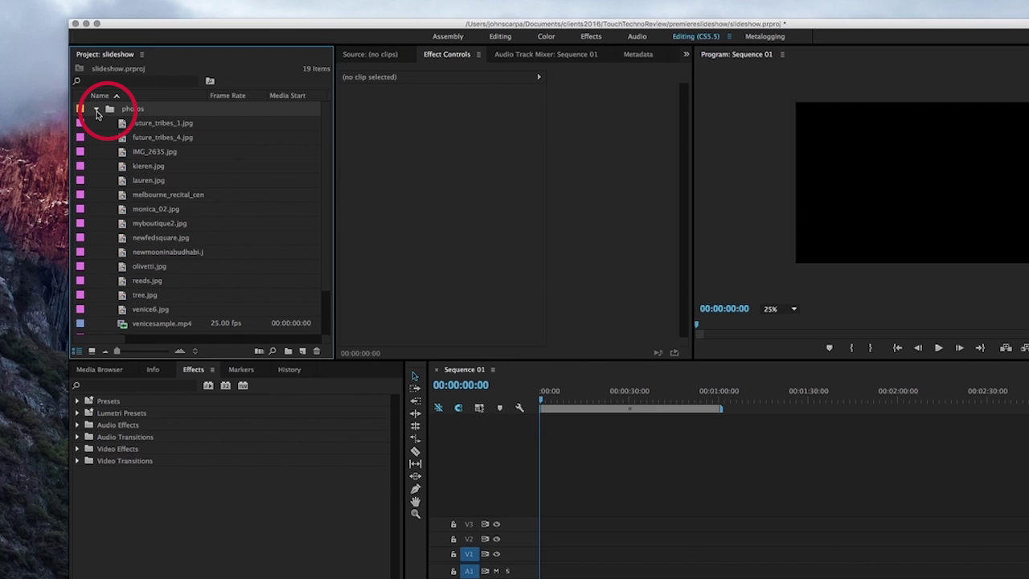
pyautogui.click(96, 110)
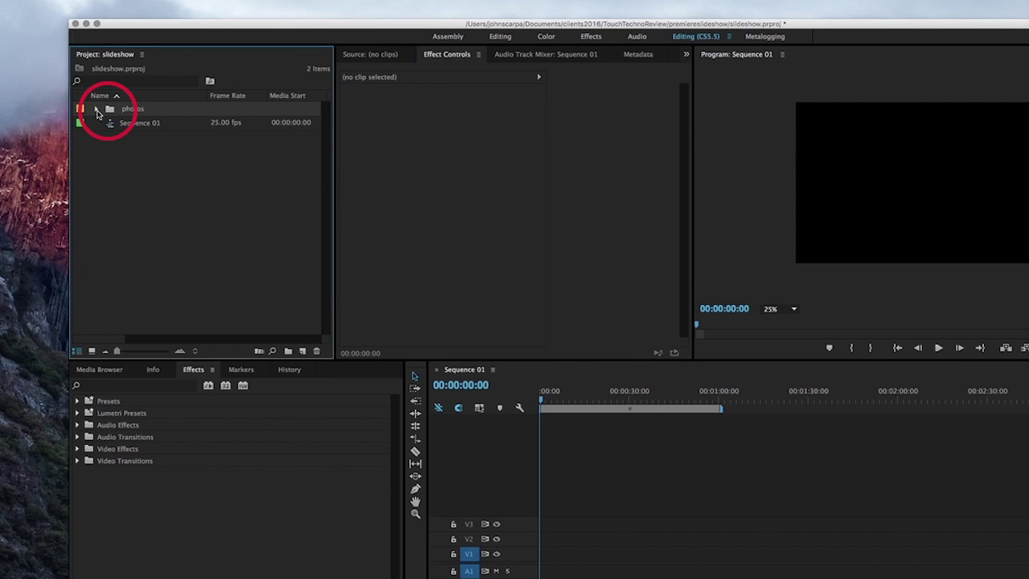
pyautogui.click(96, 110)
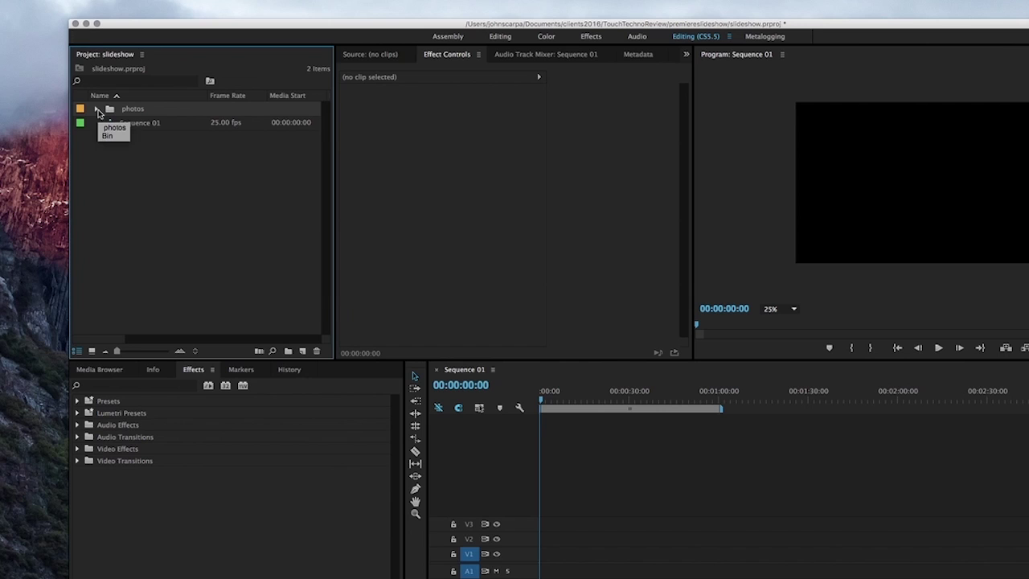
pyautogui.scroll(-2, 242, 260)
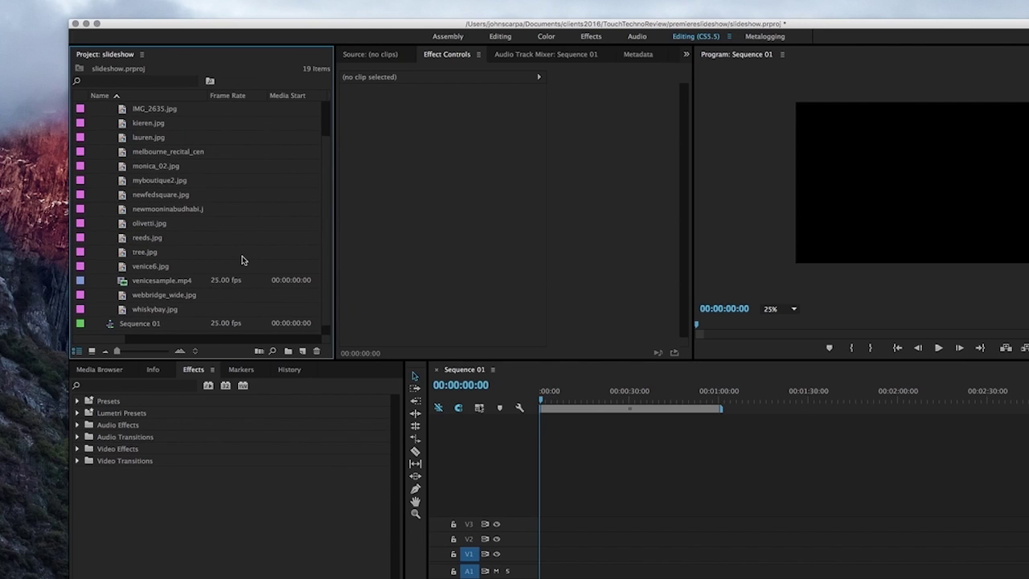
pyautogui.scroll(2, 242, 259)
pyautogui.scroll(-2, 242, 258)
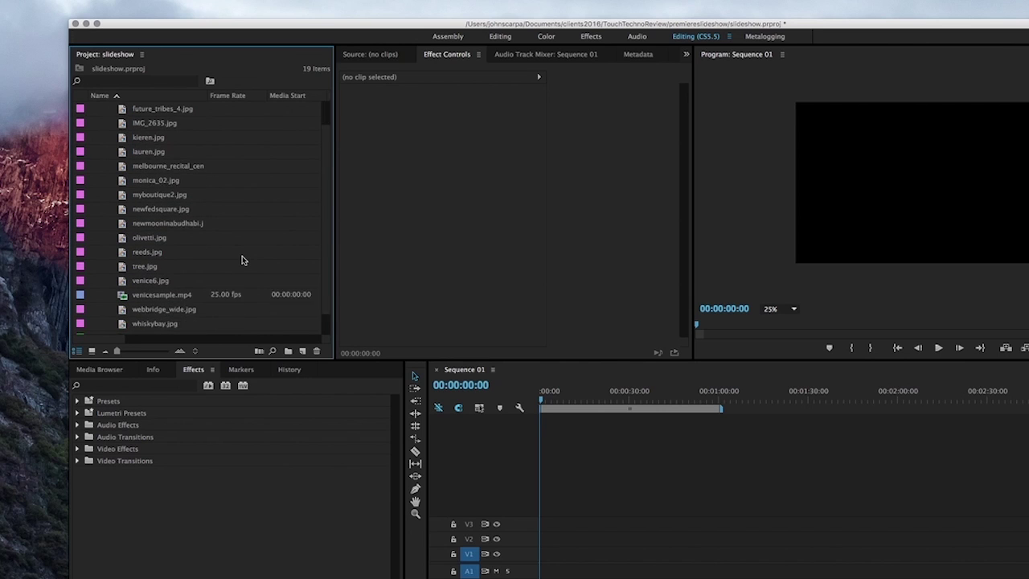
pyautogui.scroll(2, 242, 260)
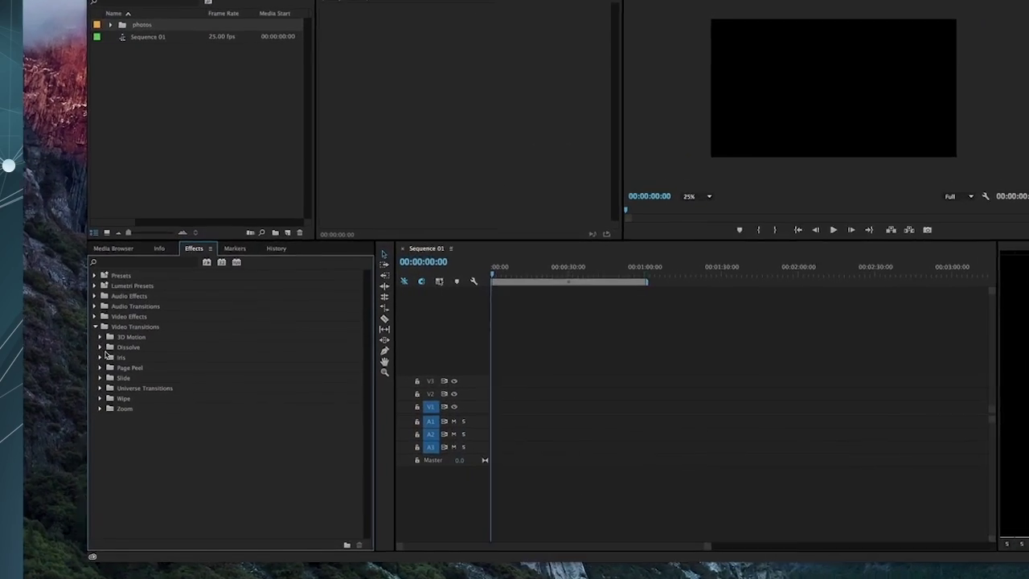
# - Set Cross Zoom from the Zoom category as the default transition instead of Cross Dissolve
pyautogui.click(111, 330)
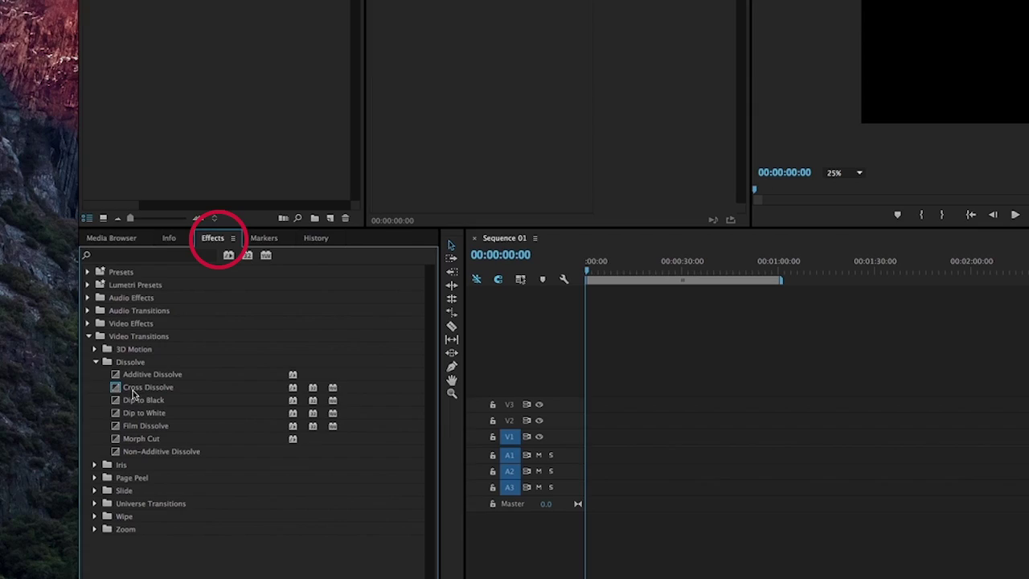
pyautogui.click(139, 389)
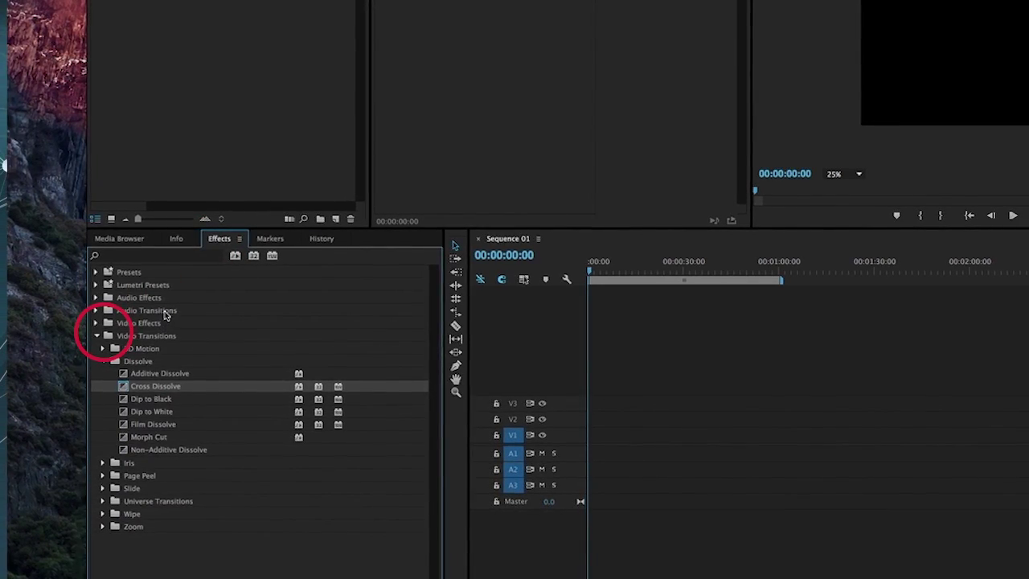
pyautogui.click(103, 527)
pyautogui.click(151, 539)
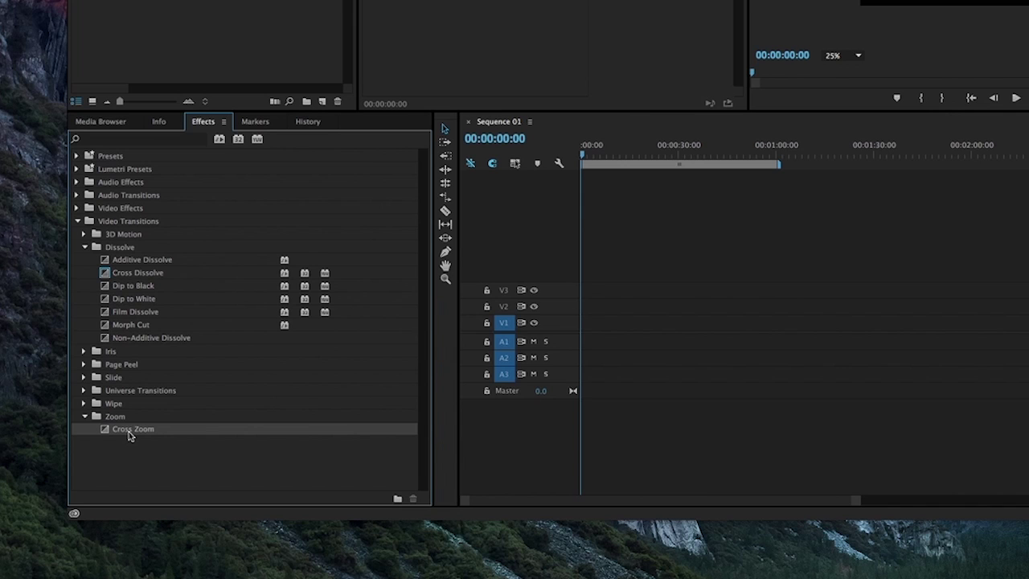
pyautogui.rightClick(128, 435)
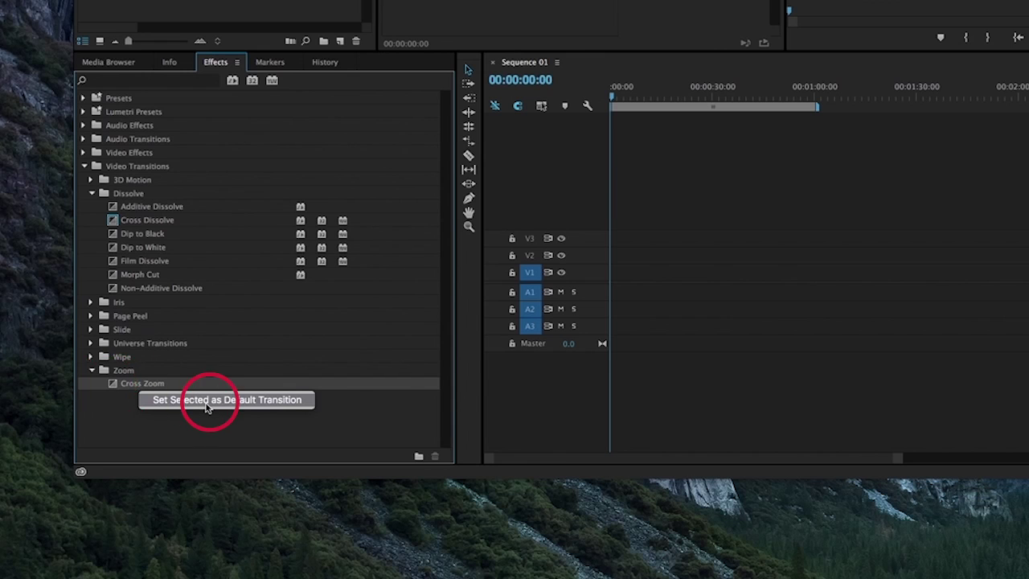
pyautogui.click(207, 399)
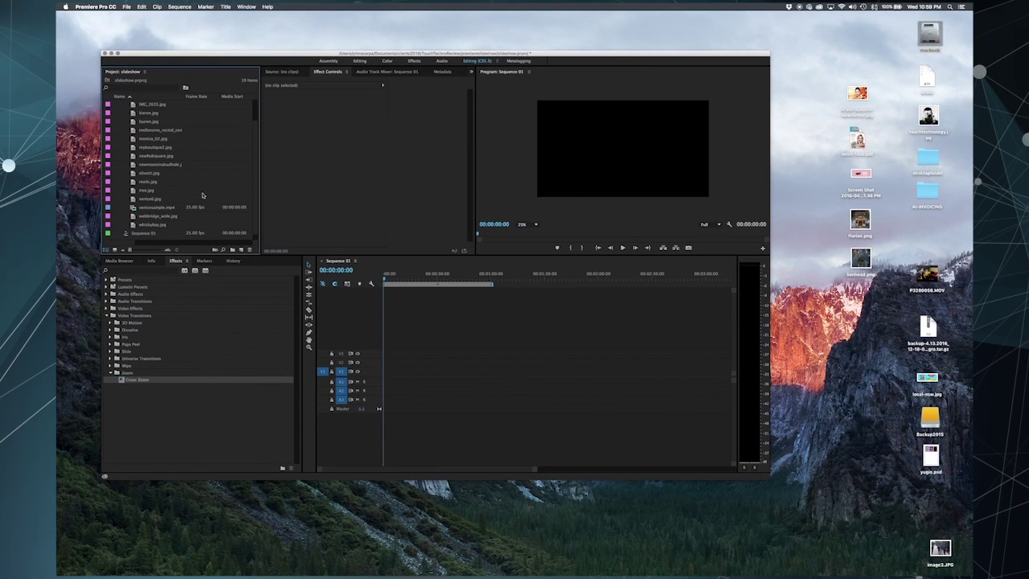
# - Select all 17 items in the photos bin, images through venicesample.mp4
pyautogui.keyDown('shift'); pyautogui.click(159, 225); pyautogui.keyUp('shift')
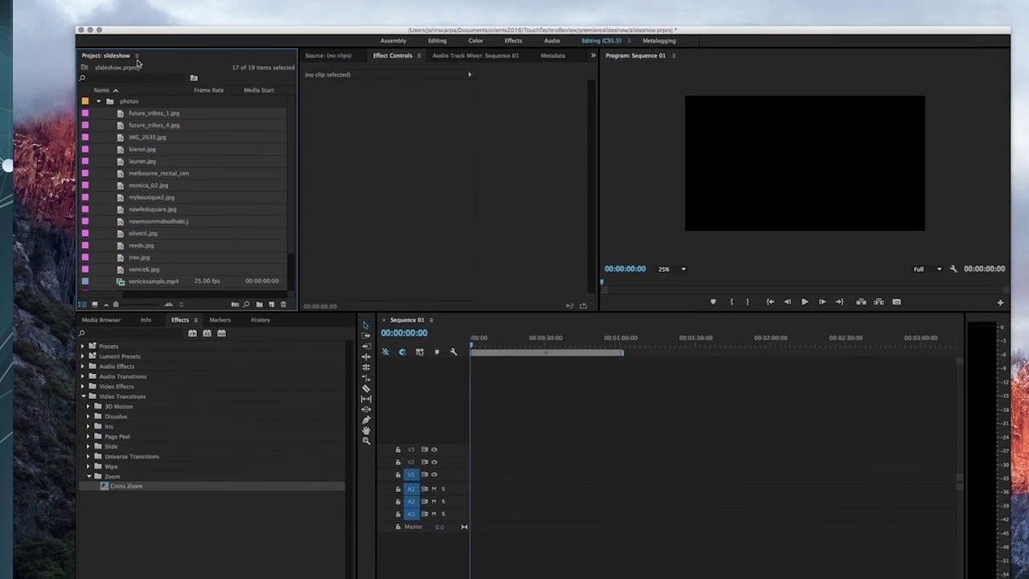
pyautogui.click(145, 72)
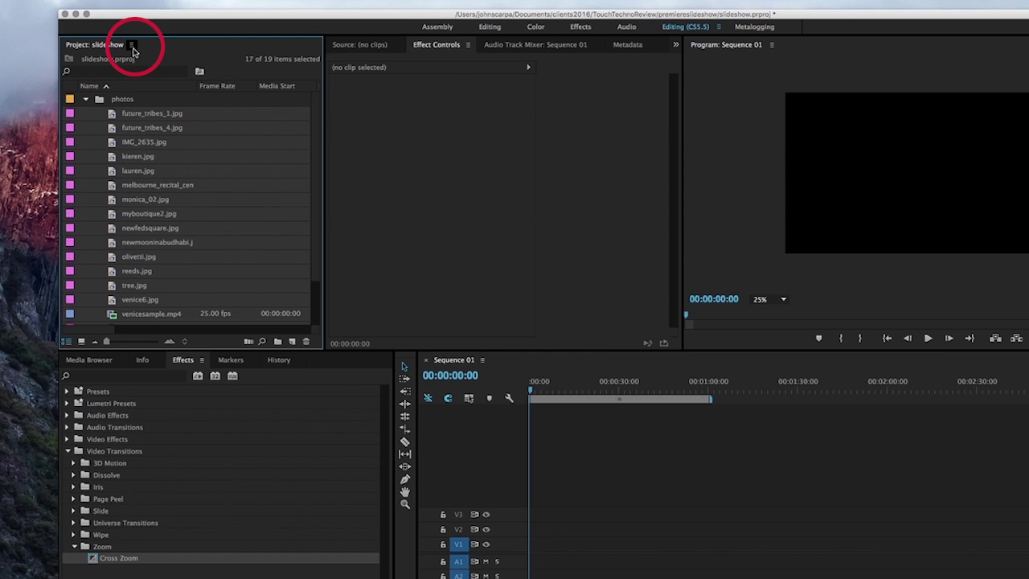
# - Automate the selected photos and venicesample.mp4 to Sequence 01 with default transitions
pyautogui.click(133, 50)
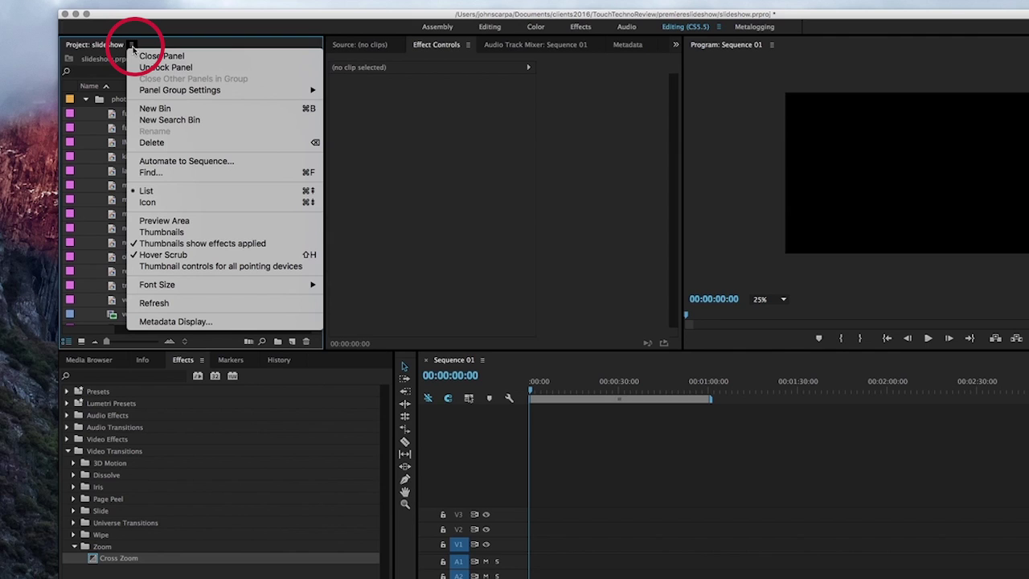
pyautogui.click(200, 162)
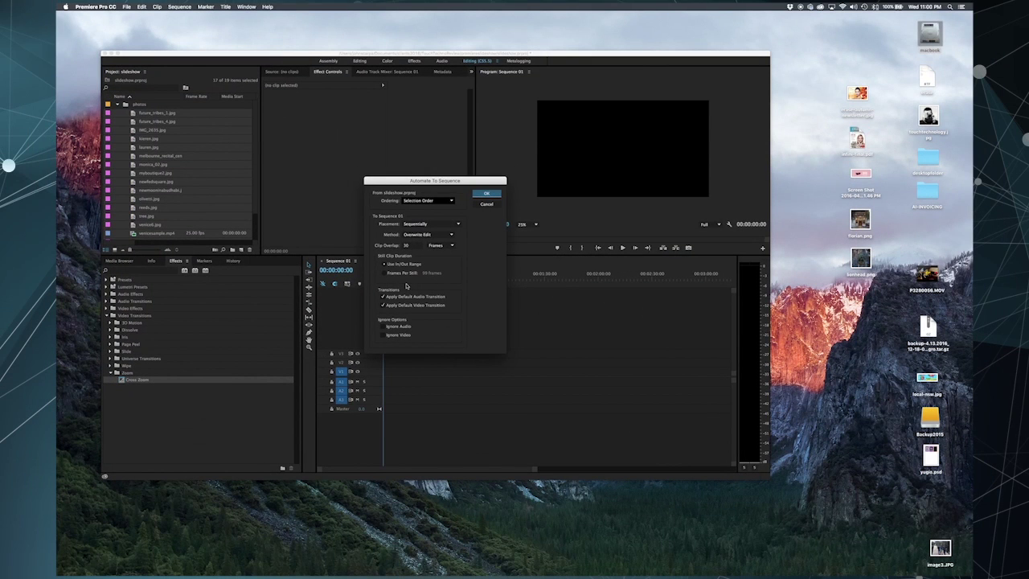
pyautogui.click(485, 196)
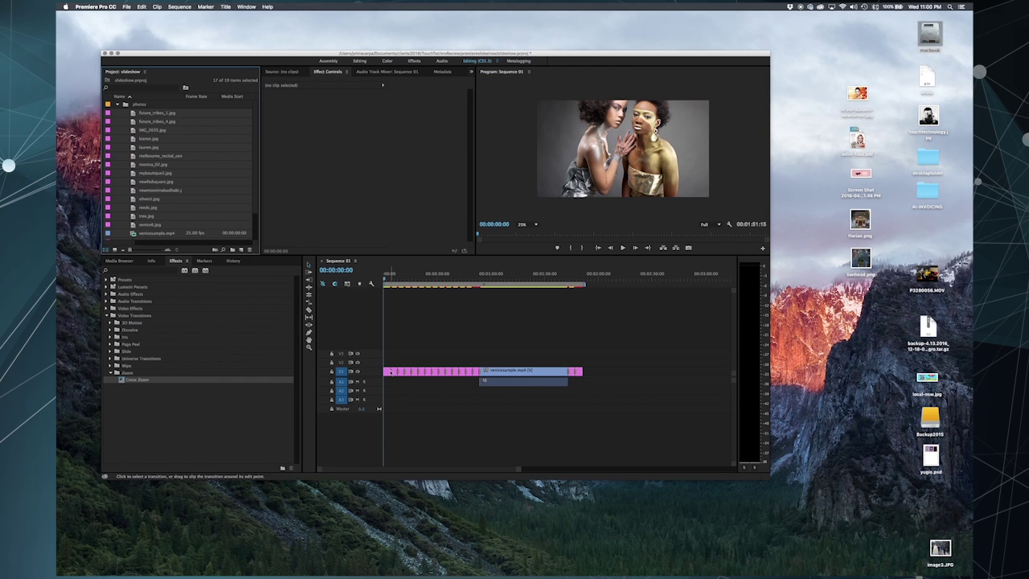
# - Fit the sequence in view and play from 00:00:02:21 to preview the Cross Zoom transitions
pyautogui.scroll(5, 518, 471)
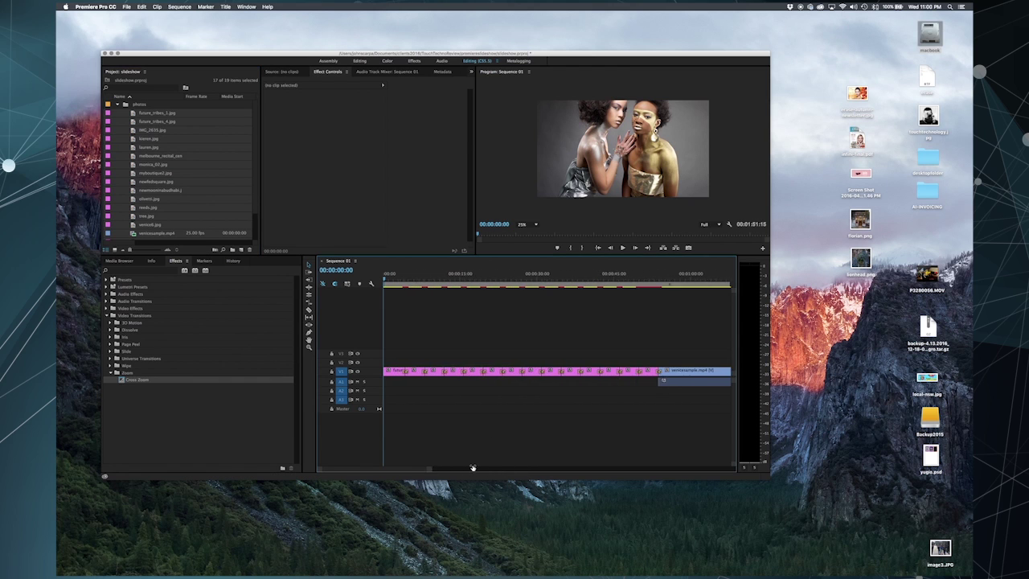
pyautogui.click(425, 372)
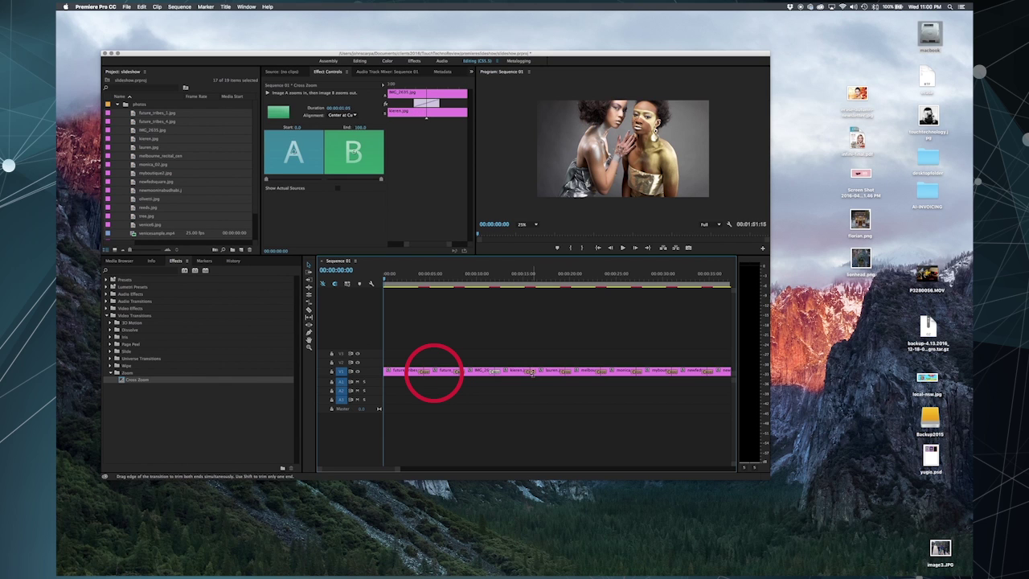
pyautogui.press('\\')
pyautogui.click(402, 280)
pyautogui.click(622, 247)
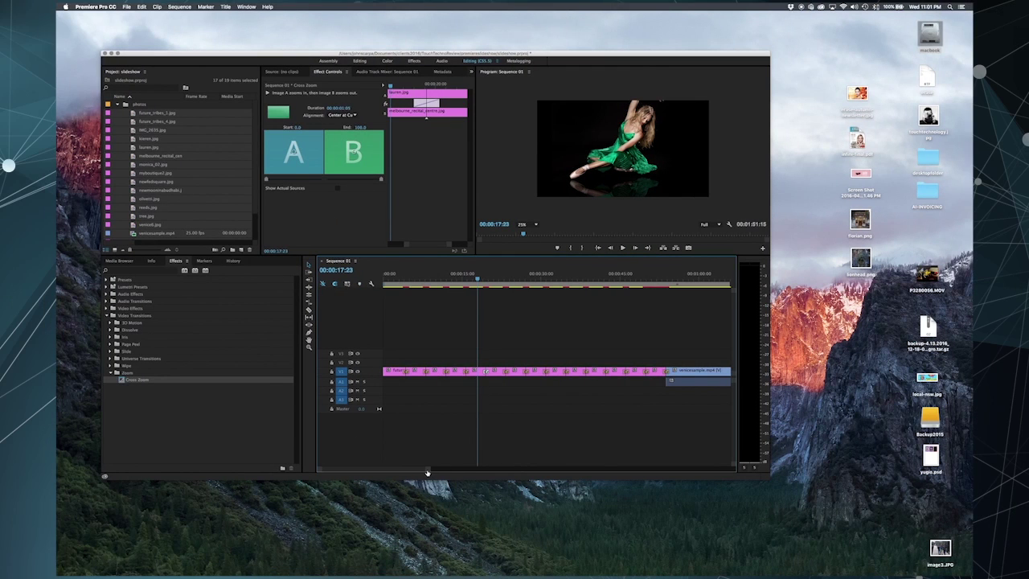
pyautogui.moveTo(427, 472); pyautogui.dragTo(507, 468)
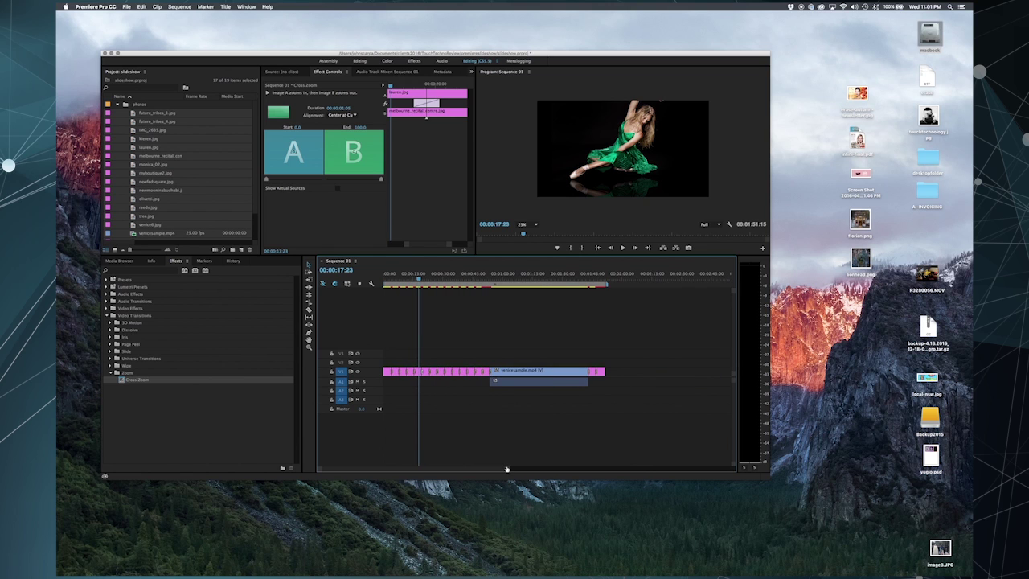
pyautogui.moveTo(507, 469); pyautogui.dragTo(495, 469)
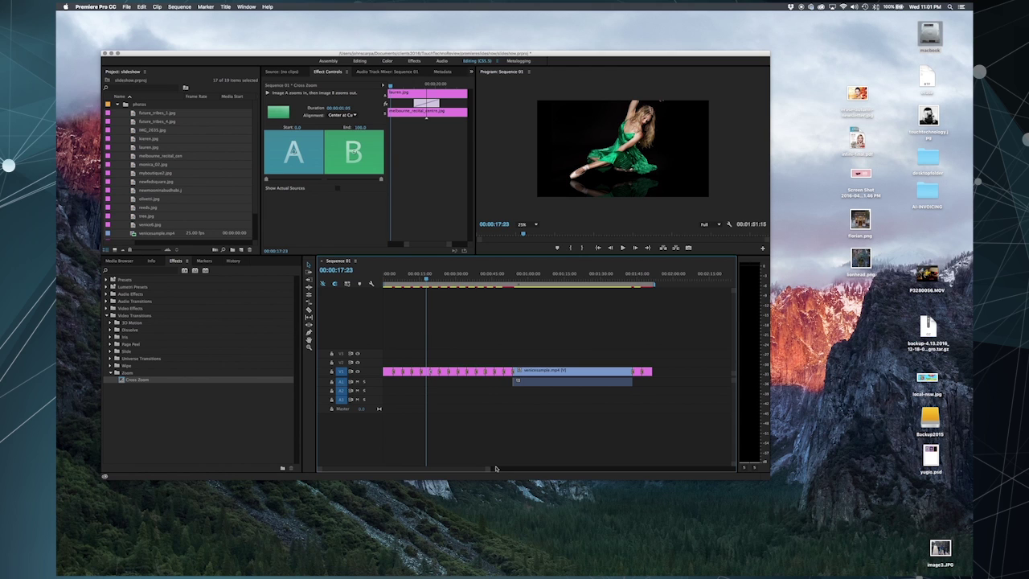
# - Scale all V1 photo clips to frame size, then scrub back to the bridge photo to check
pyautogui.moveTo(385, 346); pyautogui.dragTo(637, 375)
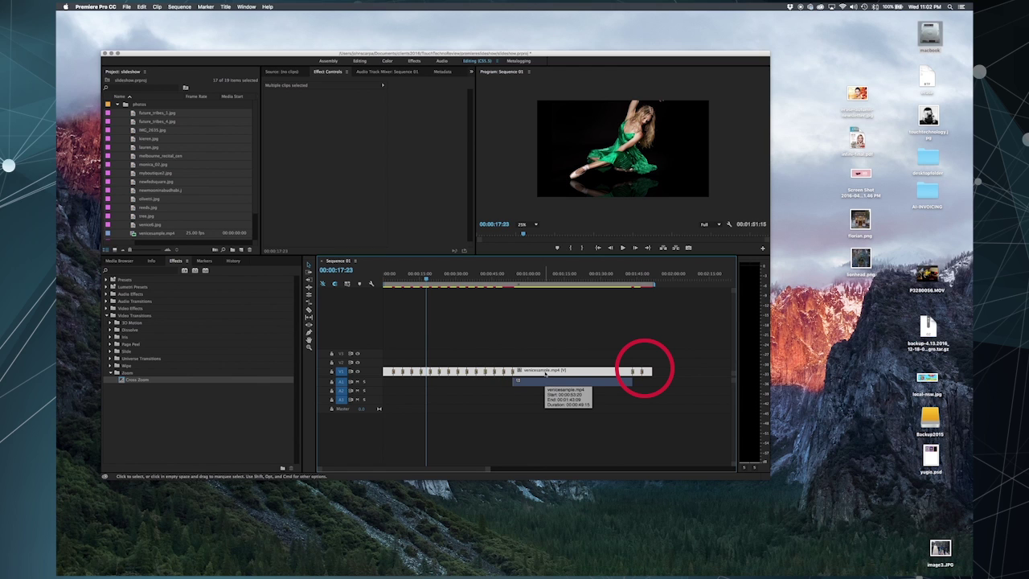
pyautogui.rightClick(546, 374)
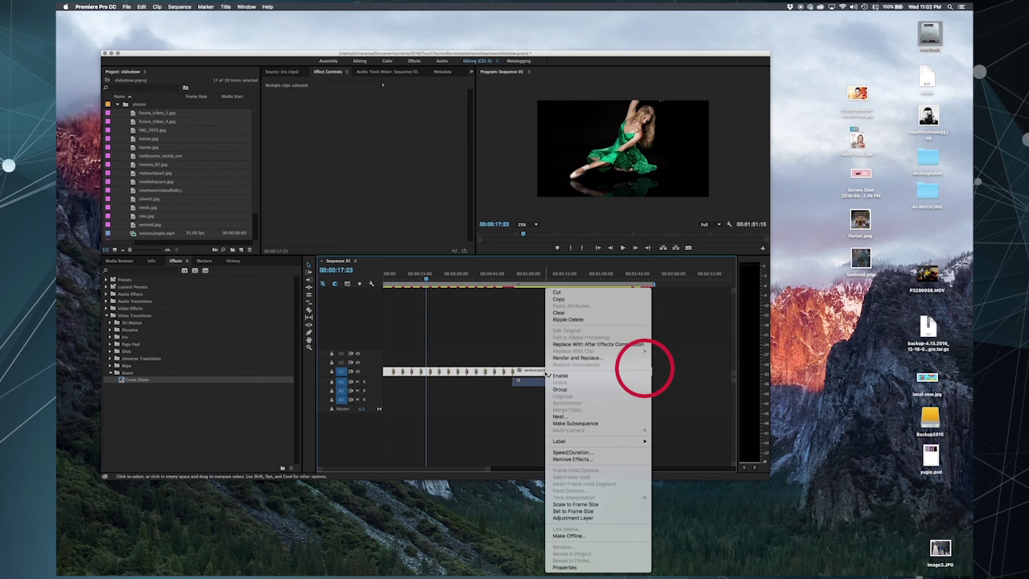
pyautogui.click(580, 504)
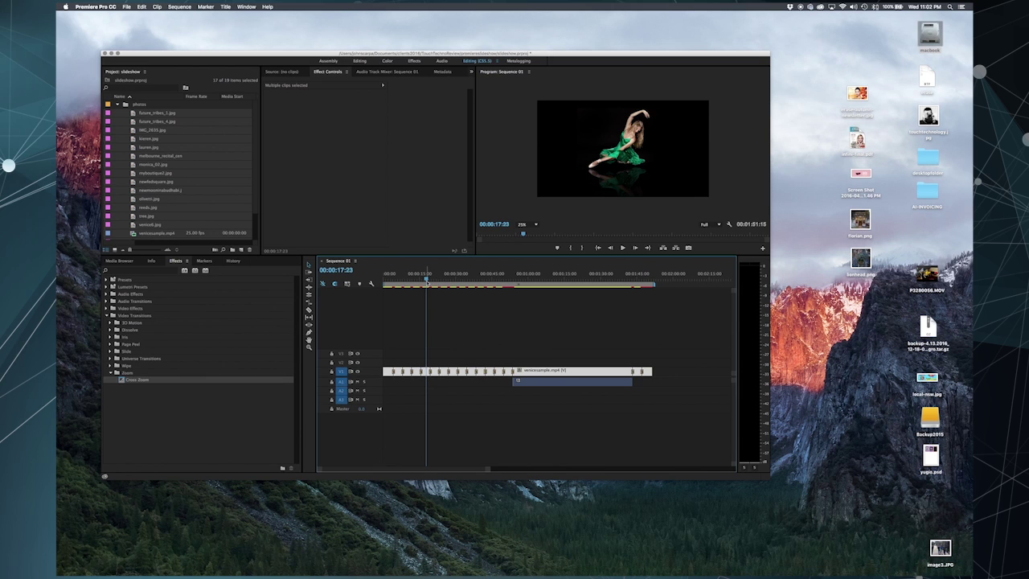
pyautogui.moveTo(427, 278); pyautogui.dragTo(476, 281)
# - Drop the Slide group's Push transition onto a V1 edit point and play the sequence
pyautogui.click(450, 372)
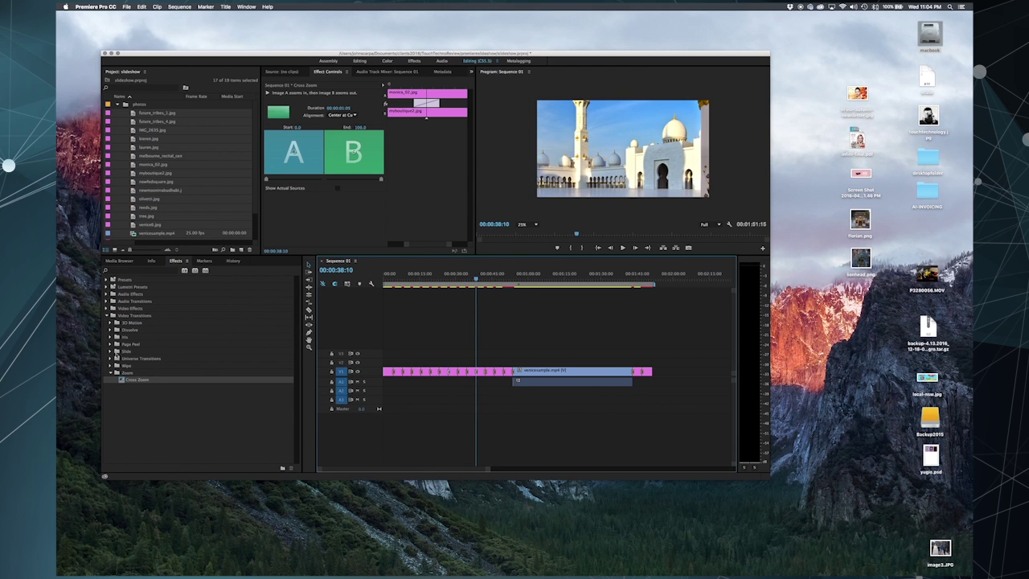
pyautogui.click(110, 352)
pyautogui.moveTo(130, 366); pyautogui.dragTo(437, 371)
pyautogui.press('space')
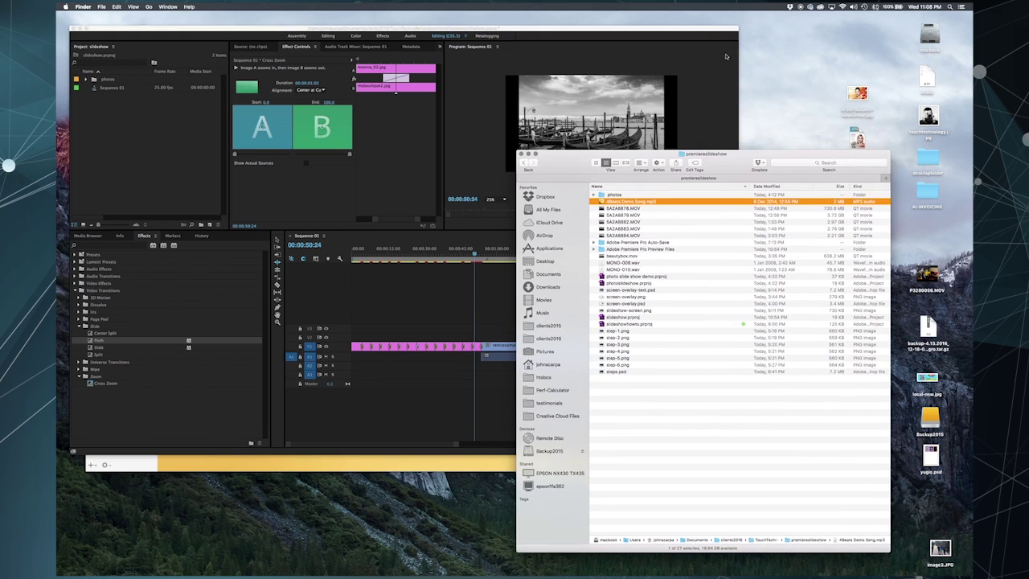
# - Import 4Beats Demo Song.mp3 into the slideshow project via File > Import
pyautogui.click(701, 30)
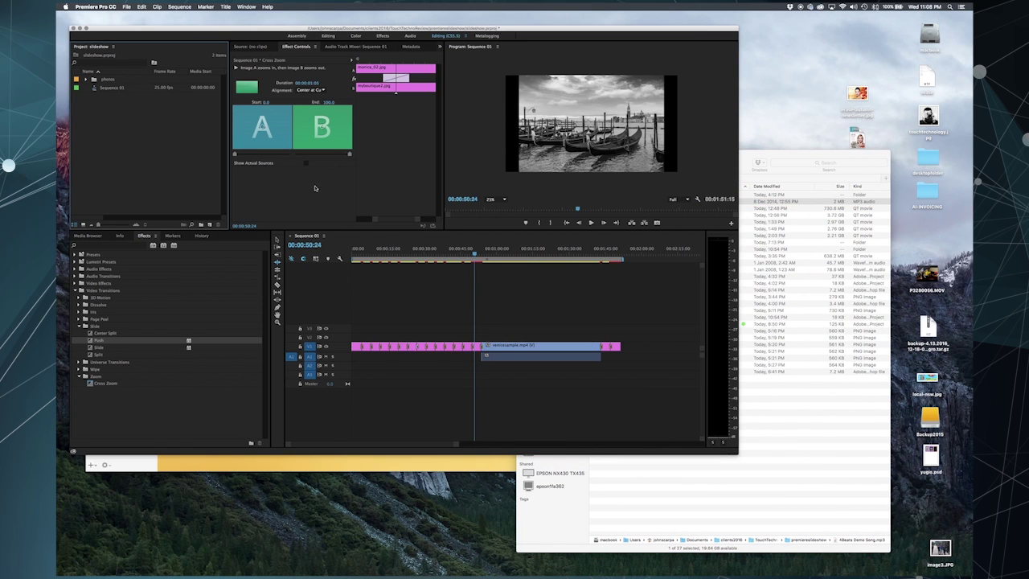
pyautogui.click(126, 6)
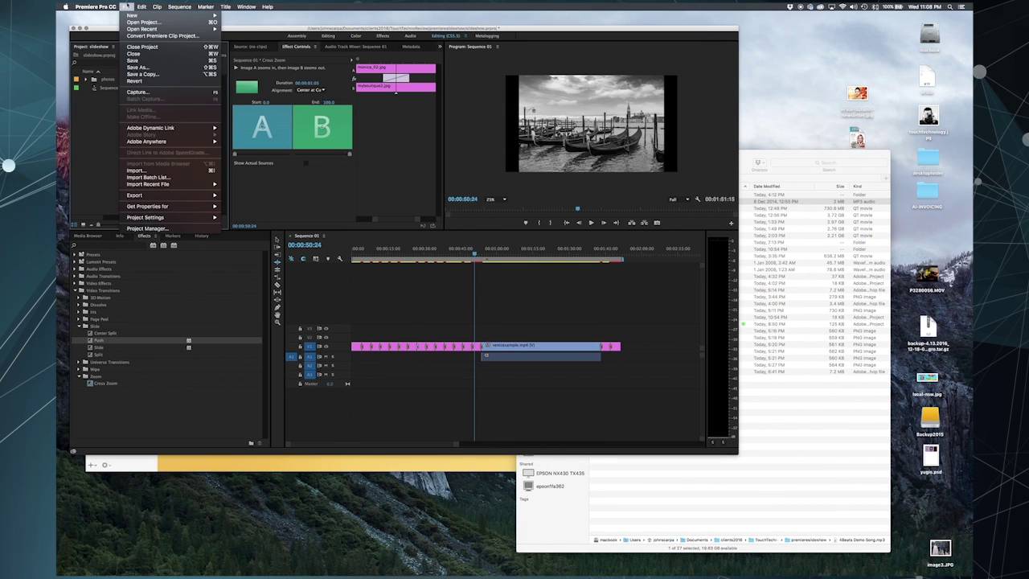
pyautogui.click(159, 171)
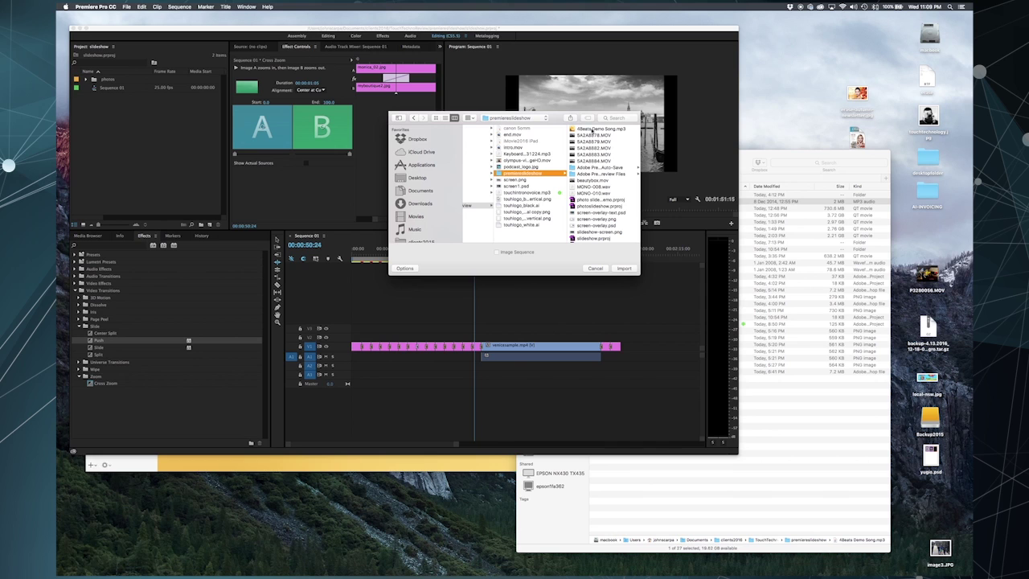
pyautogui.click(593, 129)
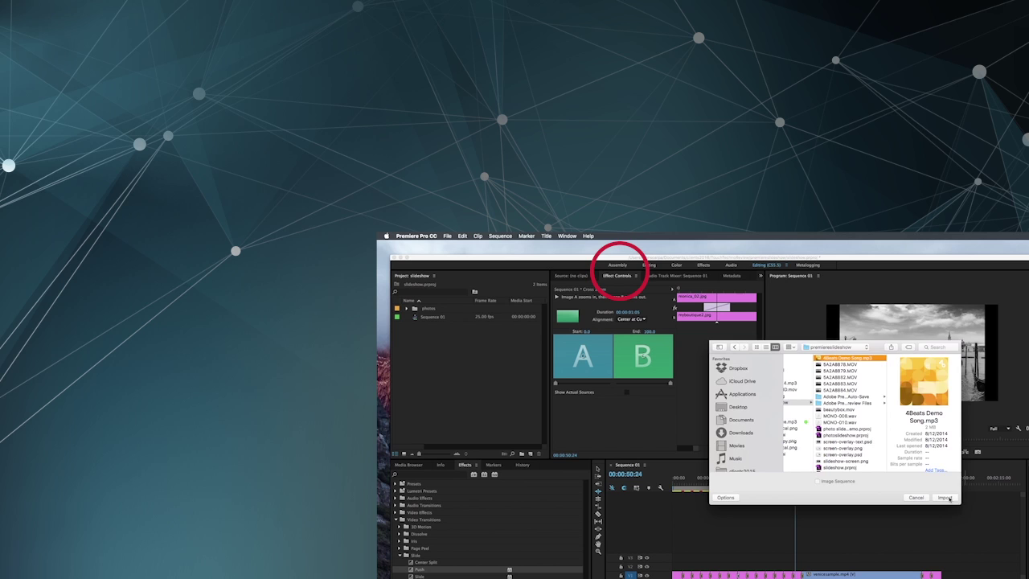
pyautogui.click(945, 498)
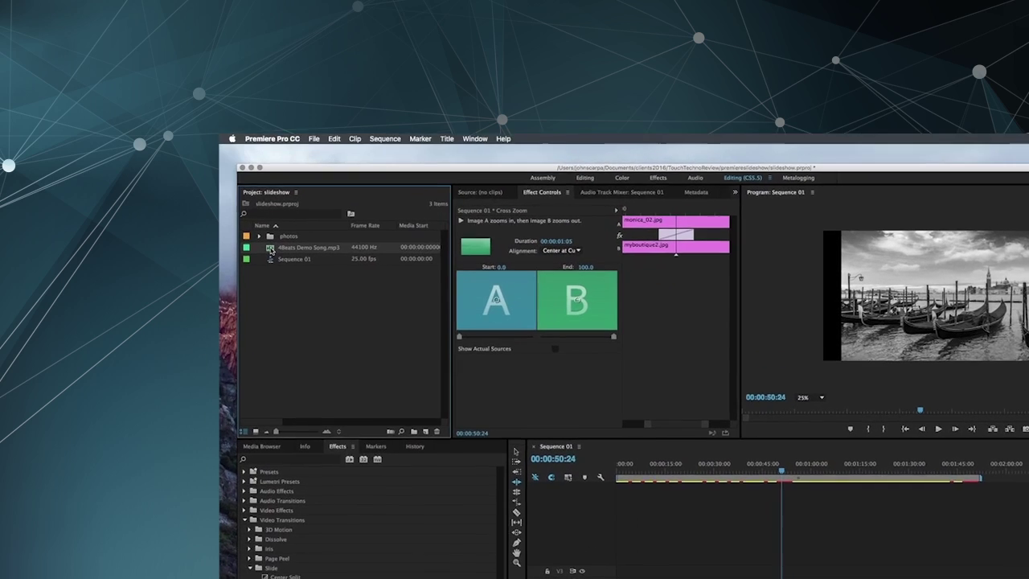
# - Play the slideshow with the 4Beats Demo Song from the start, then drop Center Split onto the photo track
pyautogui.moveTo(416, 318)
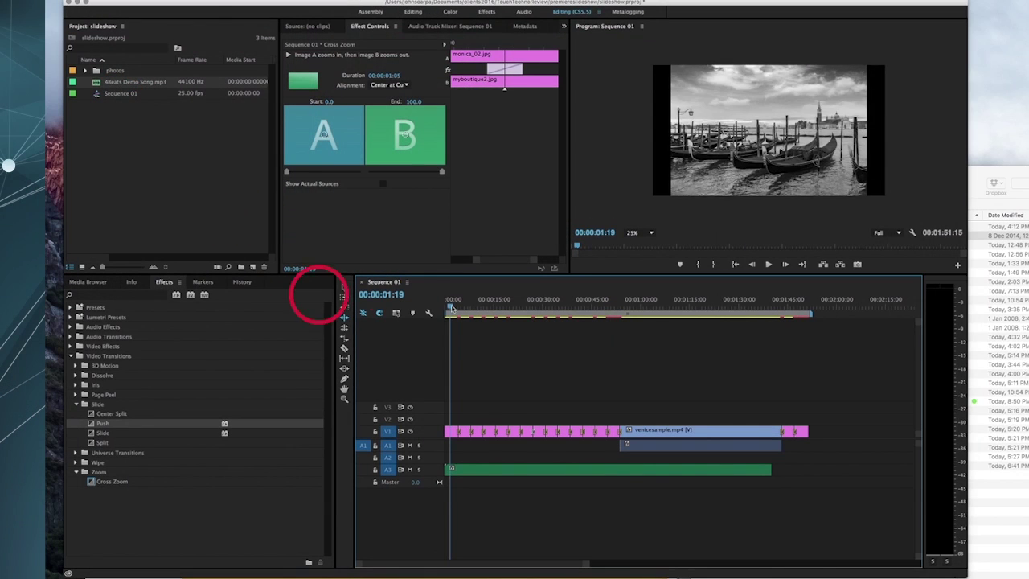
pyautogui.click(501, 468)
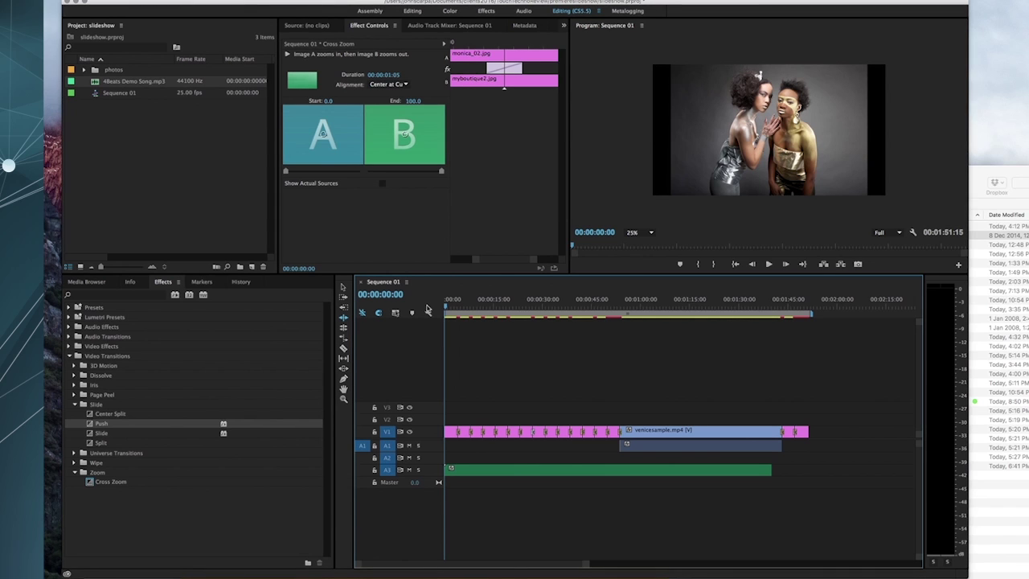
pyautogui.press('space')
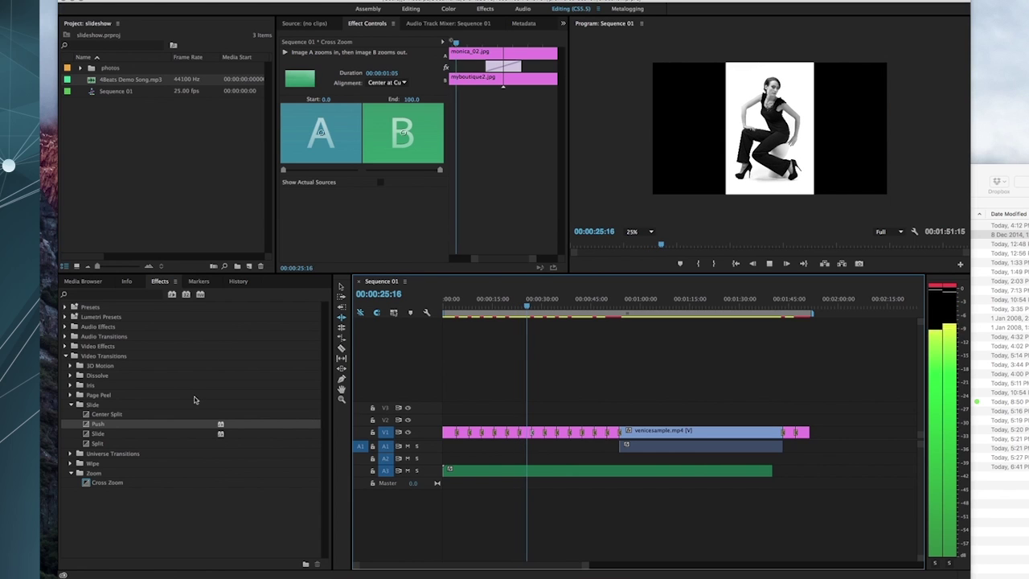
pyautogui.press('space')
pyautogui.moveTo(95, 414); pyautogui.dragTo(496, 437)
# - Preview the Center Split transition at 00:00:15:08, then open the Export Media settings
pyautogui.click(493, 301)
pyautogui.press('space')
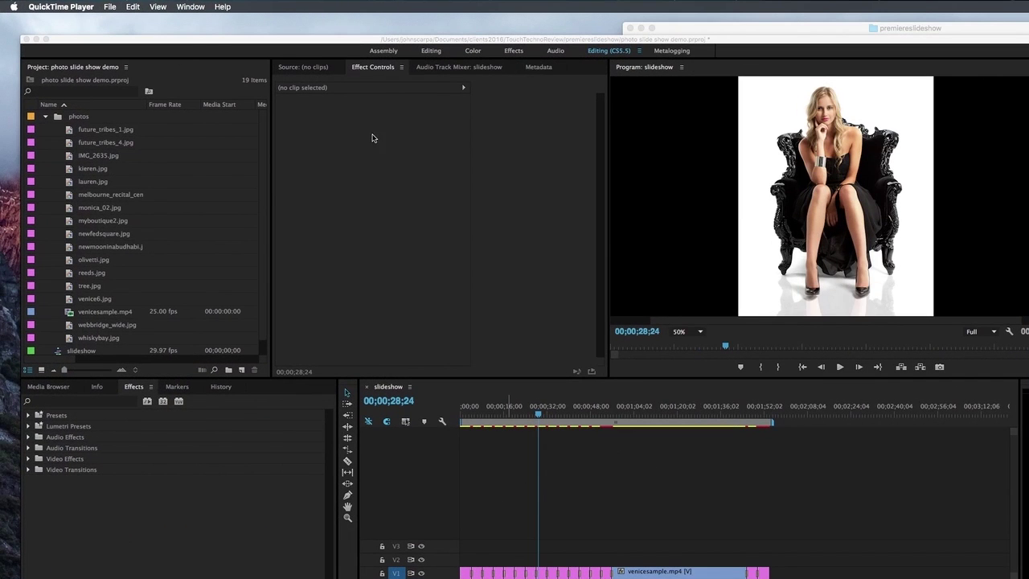
pyautogui.click(109, 6)
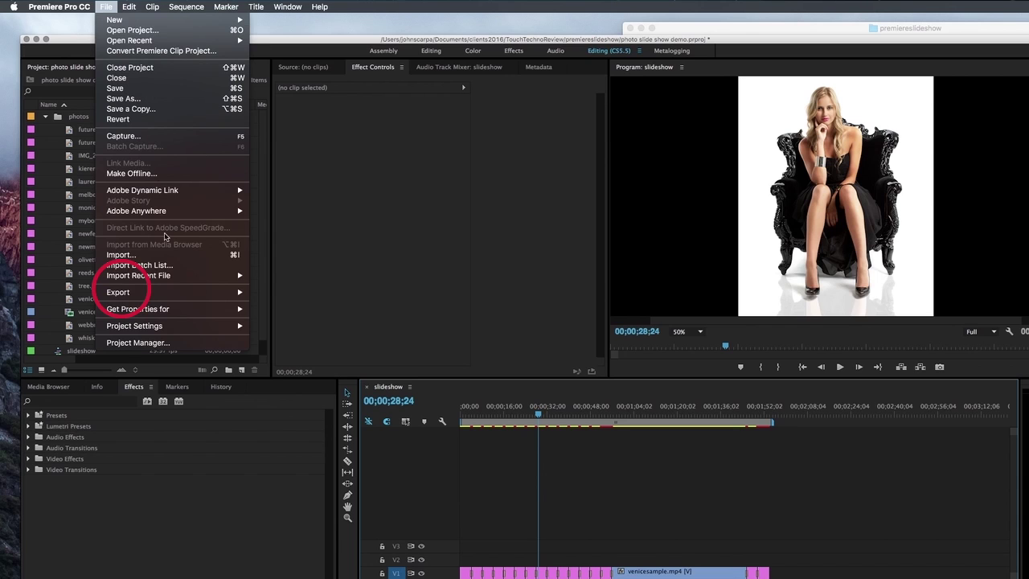
pyautogui.moveTo(162, 296)
pyautogui.click(274, 294)
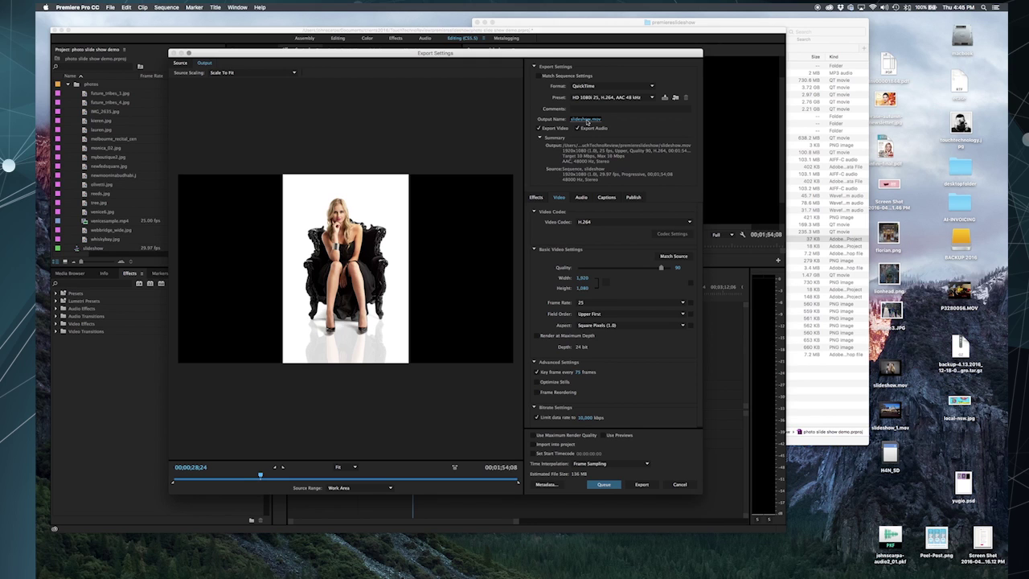
# - Export the QuickTime H.264 movie as slideshow.mov and start encoding
pyautogui.click(586, 120)
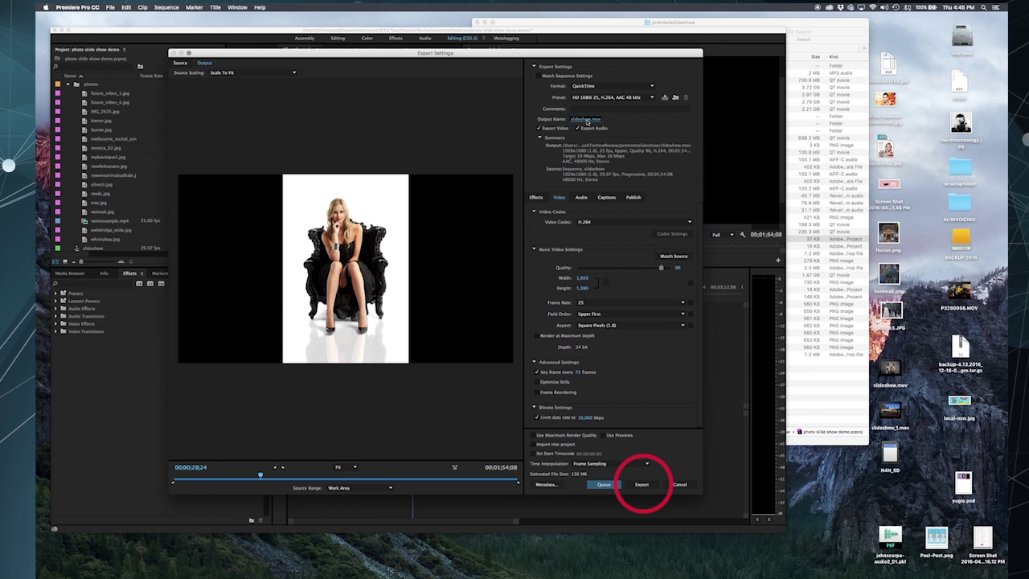
pyautogui.click(642, 484)
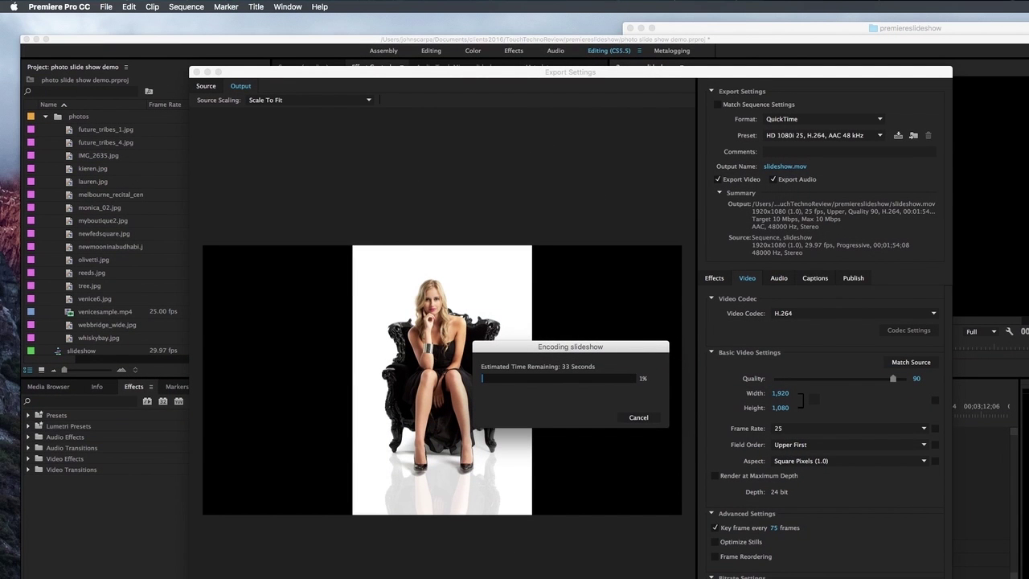